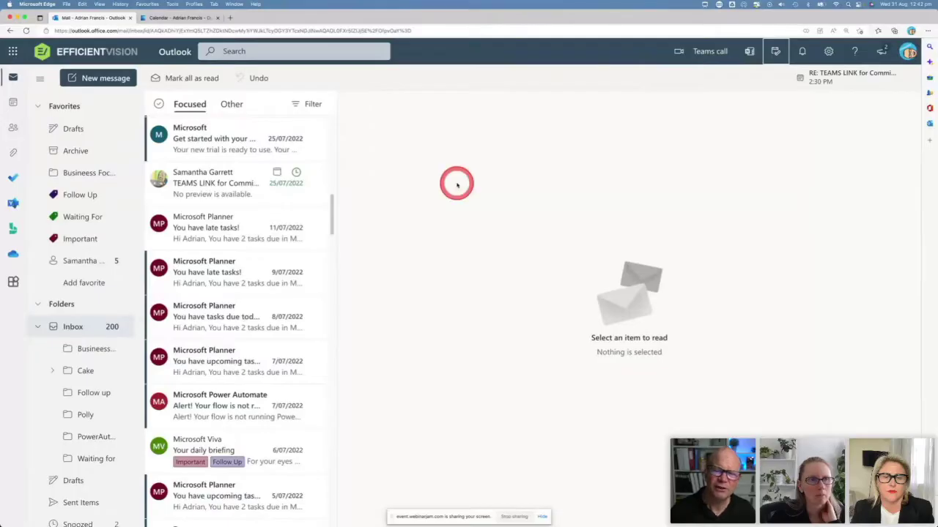
- Switch to the Other inbox list and browse its Planner and Power Automate emails
left_click(229, 104)
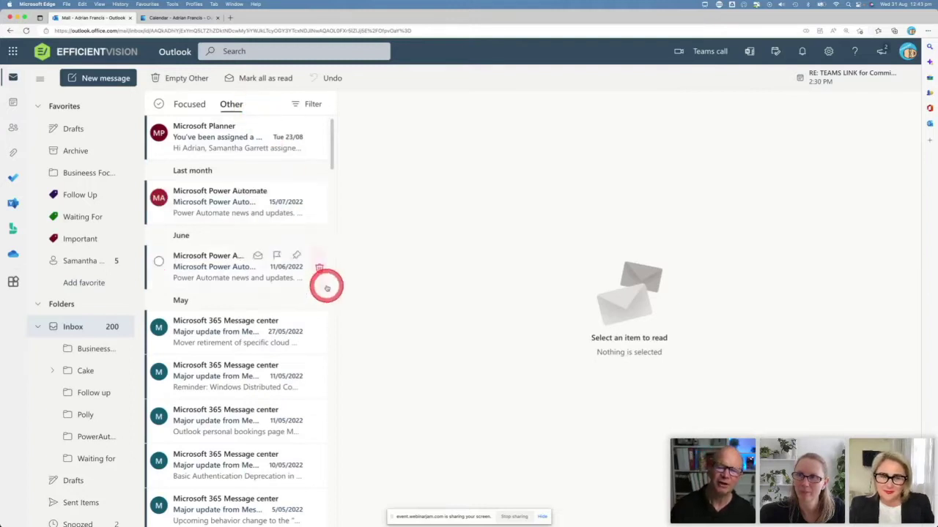
mouse_move(319, 268)
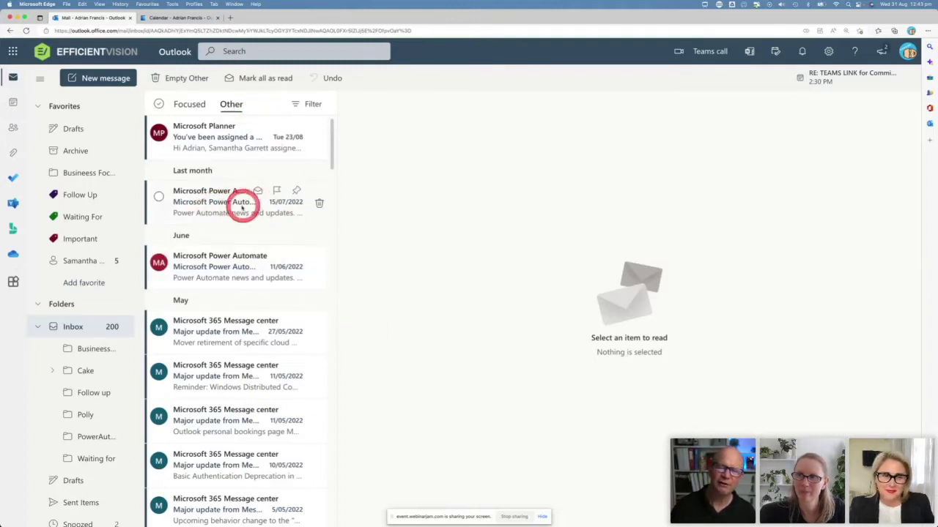
scroll(215, 205, "down", 10)
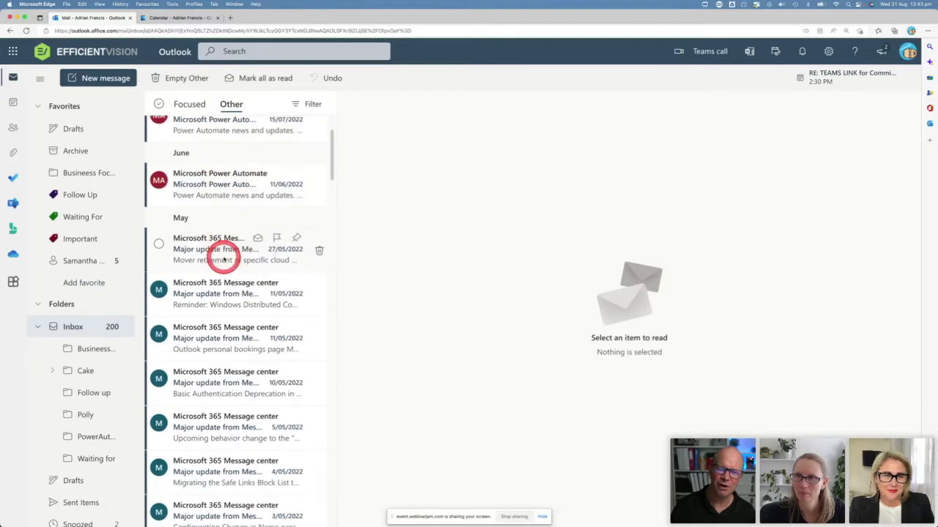
scroll(224, 262, "down", 3)
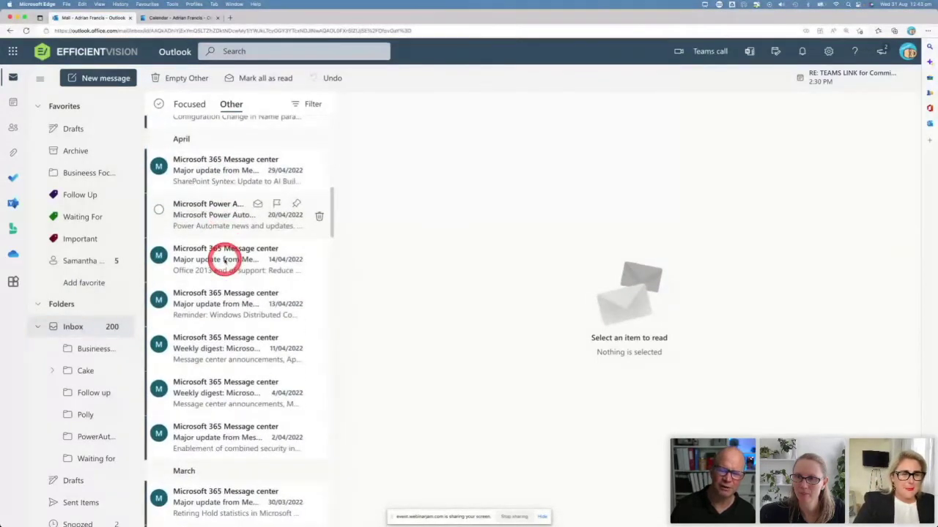
scroll(224, 261, "up", 3)
scroll(224, 261, "down", 5)
scroll(224, 262, "up", 4)
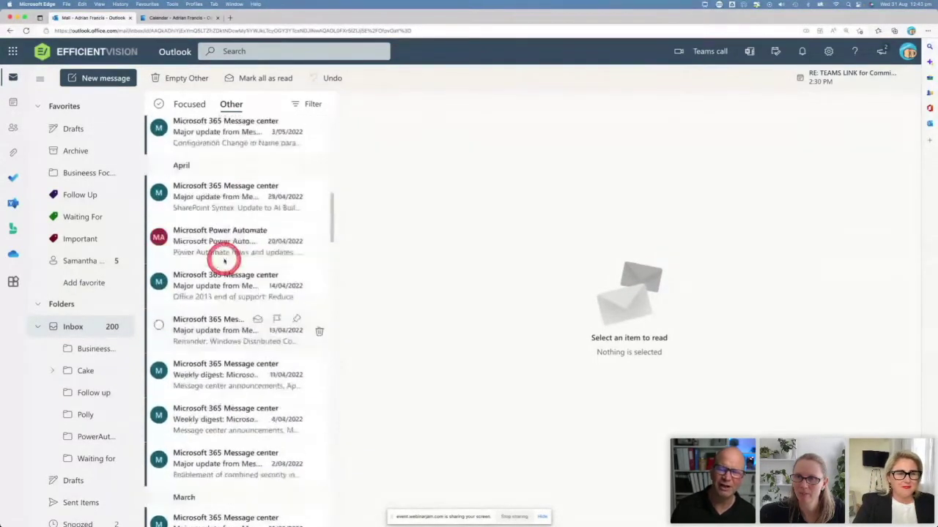
scroll(224, 261, "up", 10)
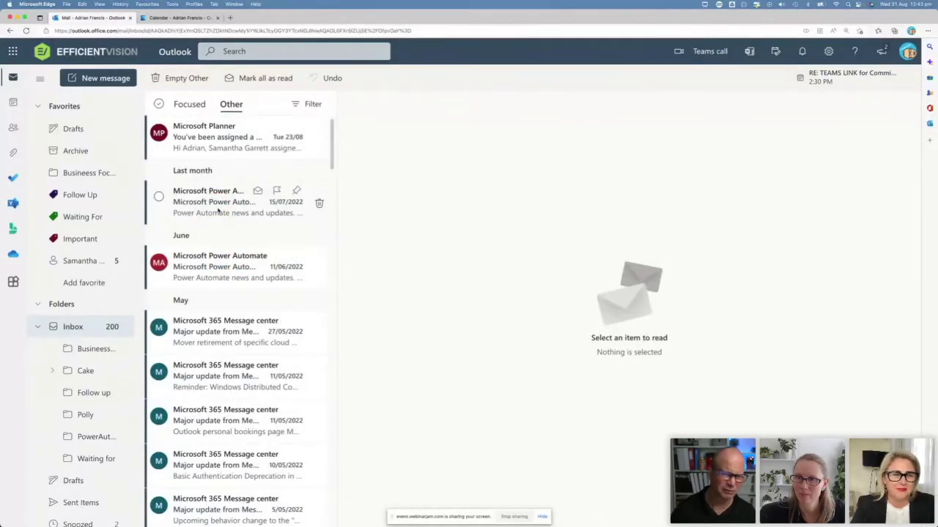
- Open the Planner email 'You've been assigned a task' about Book flights for Orange
left_click(157, 132)
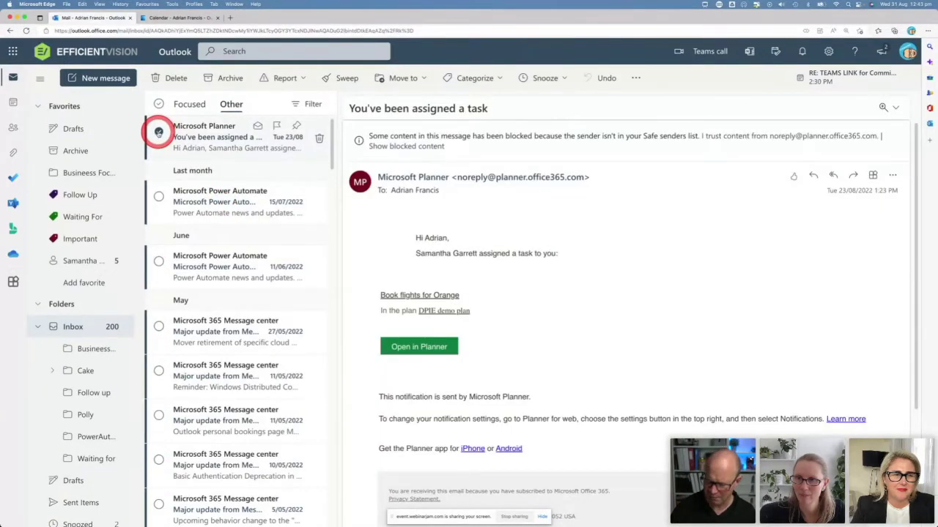
left_click_drag(279, 239, 340, 82)
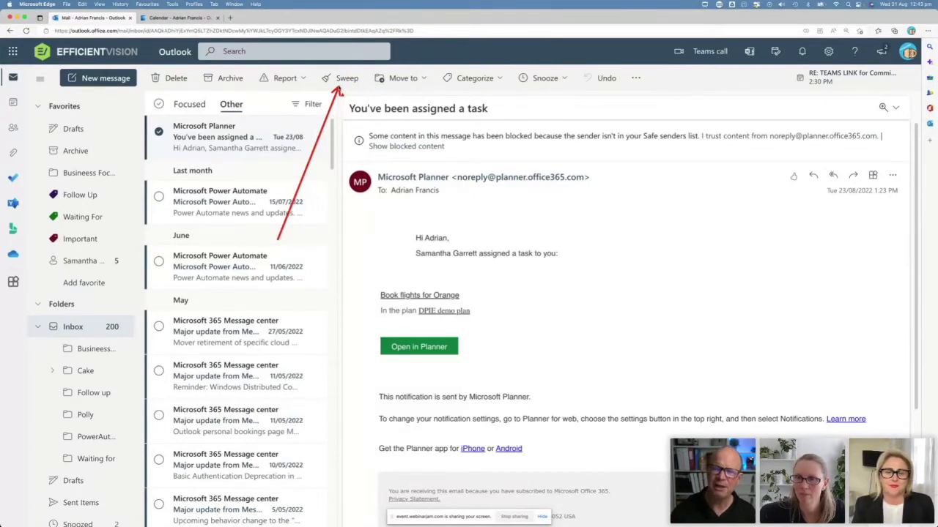
- Sweep Planner emails to keep only the latest and move the rest to PowerAutomate
left_click(341, 79)
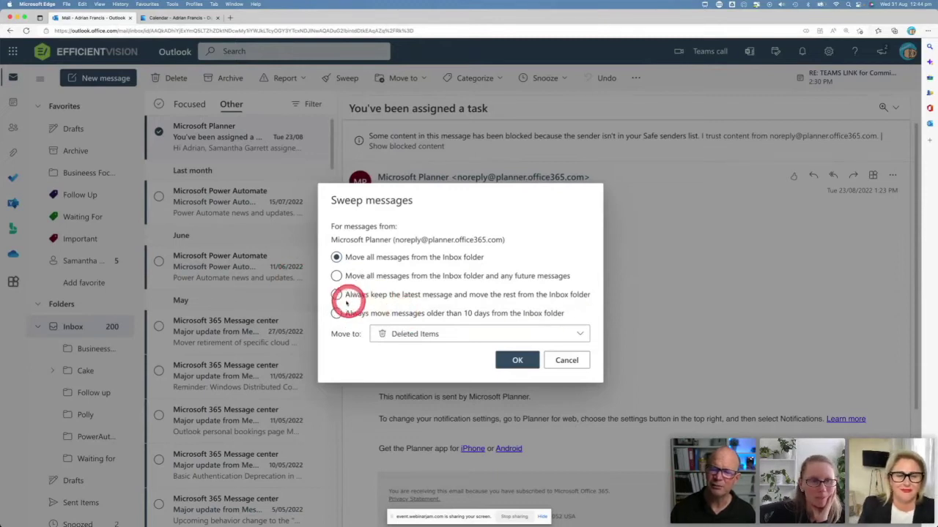
left_click(336, 294)
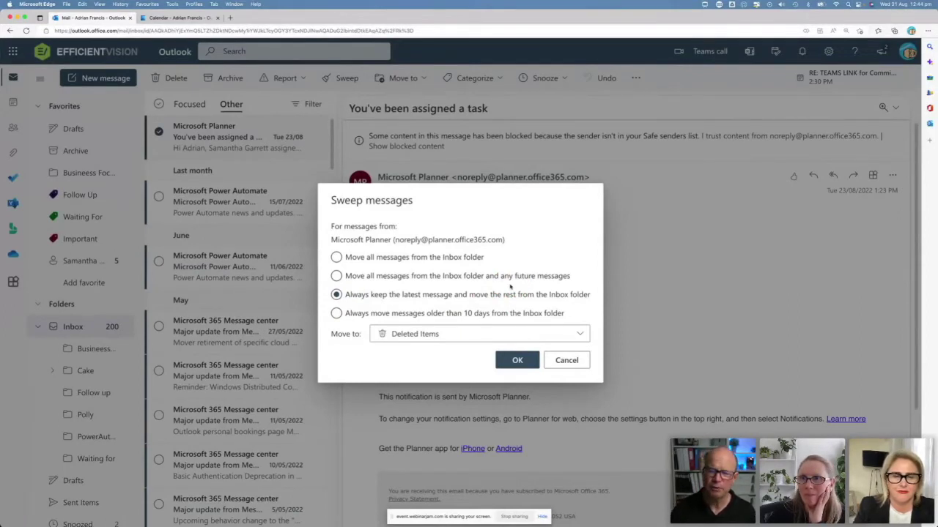
left_click(584, 334)
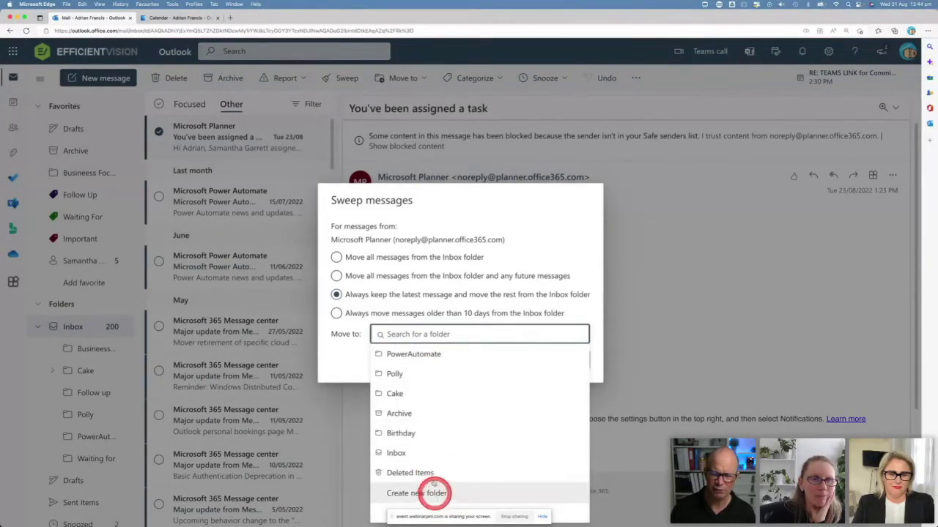
left_click(419, 355)
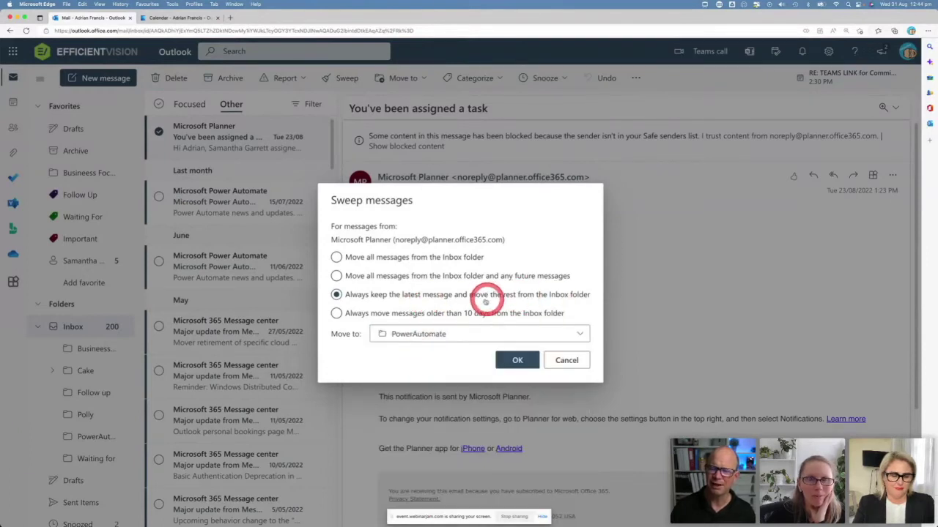
left_click(510, 361)
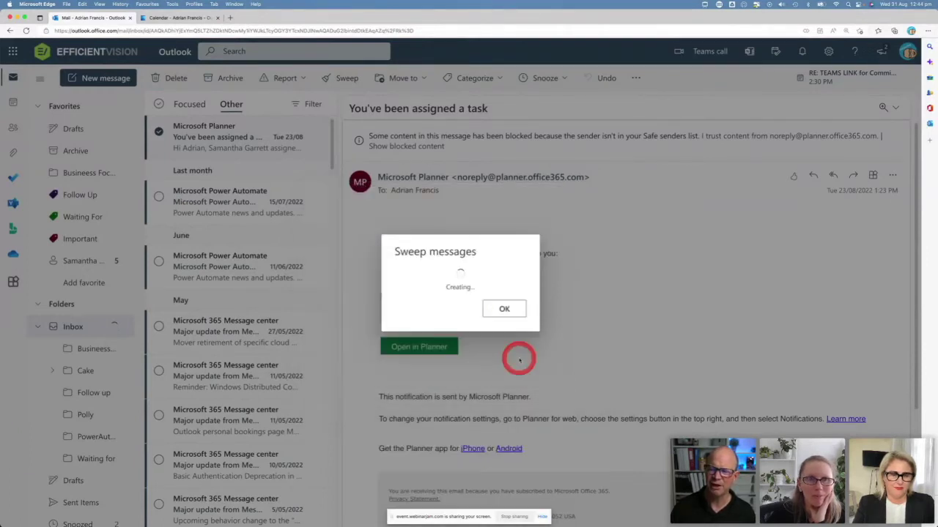
left_click(534, 308)
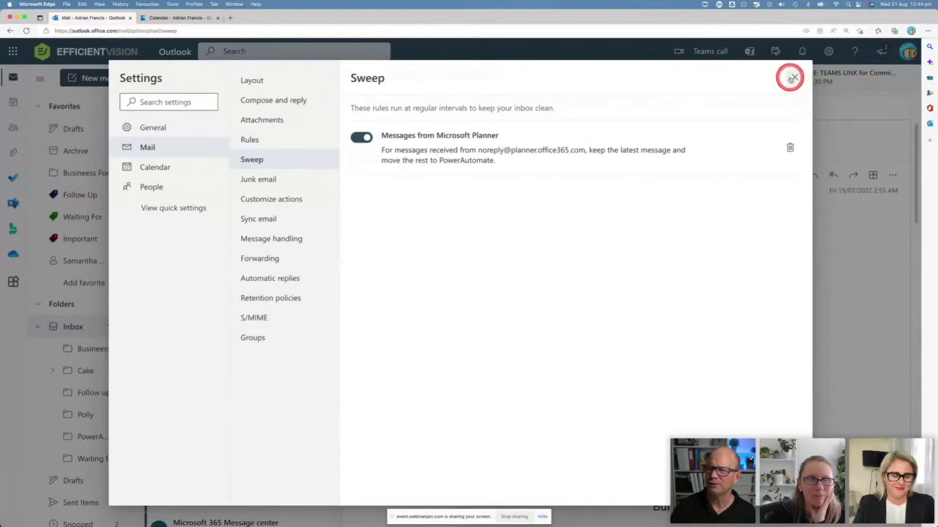
left_click(792, 76)
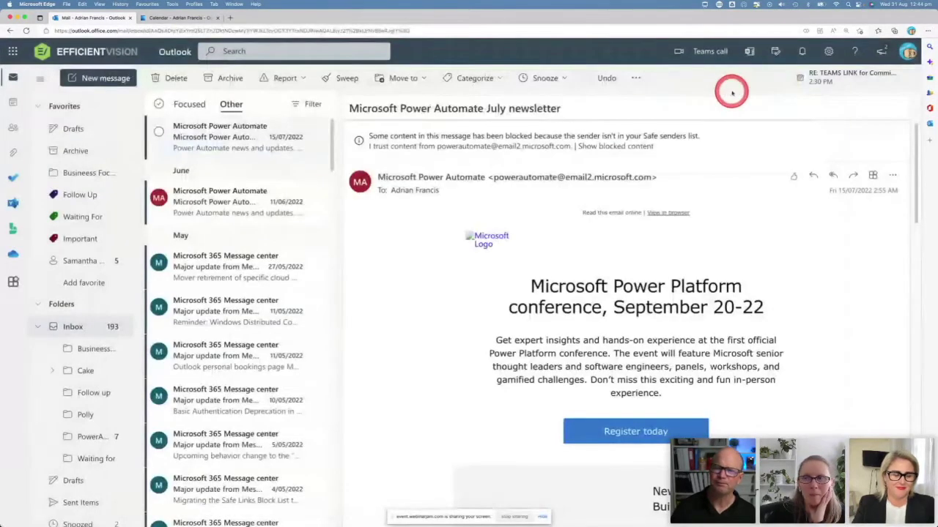
- From the Focused list, sweep current and future Polly Team emails into the Polly folder
left_click(189, 105)
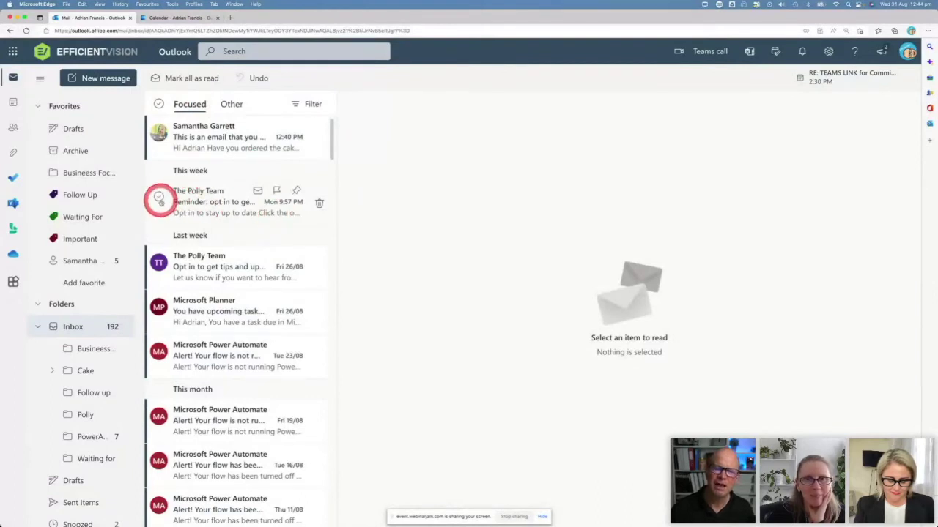
left_click(159, 198)
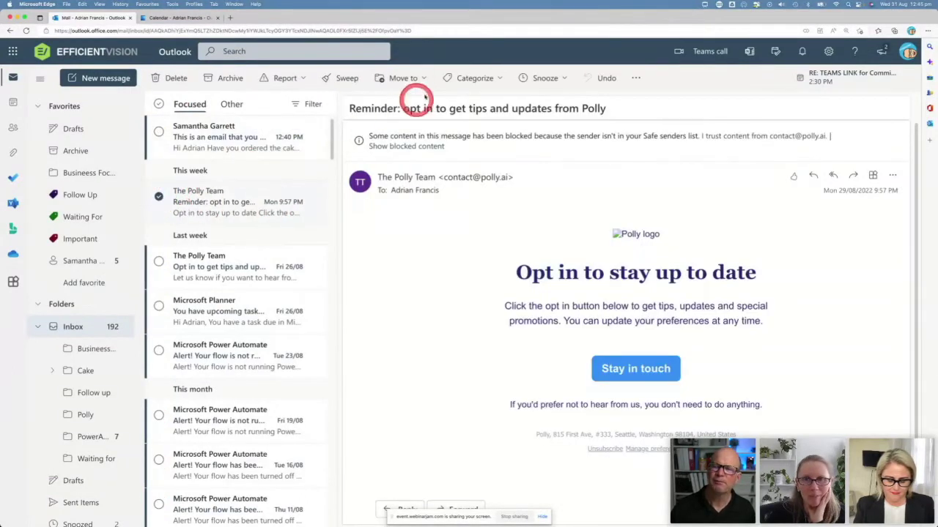
left_click(348, 79)
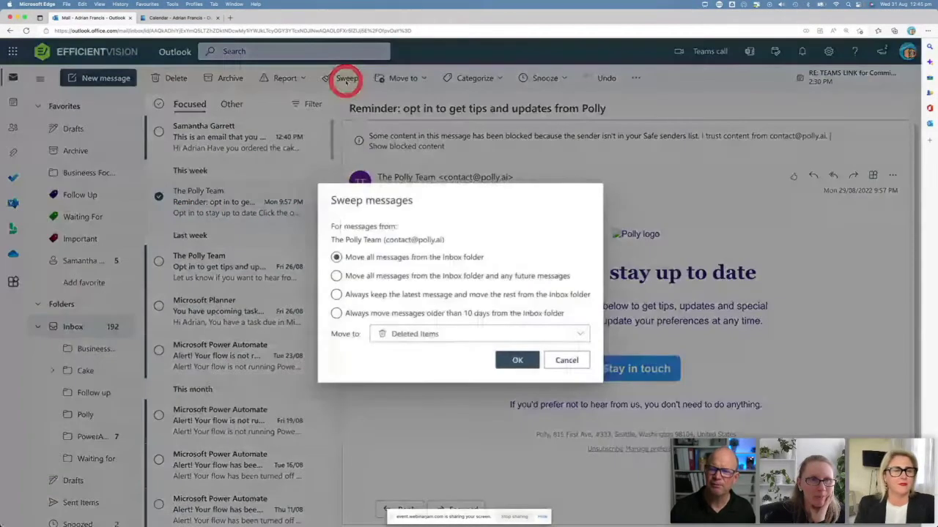
left_click(380, 276)
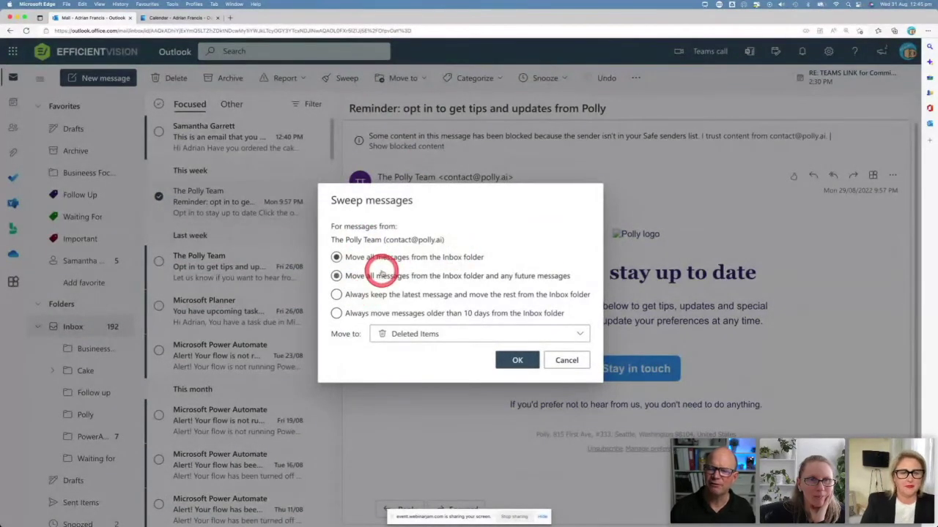
left_click(336, 276)
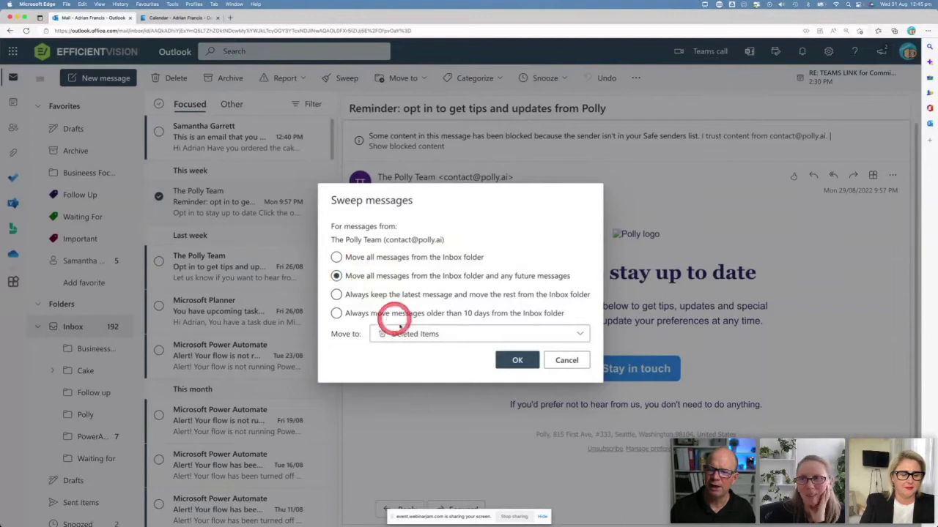
left_click(576, 333)
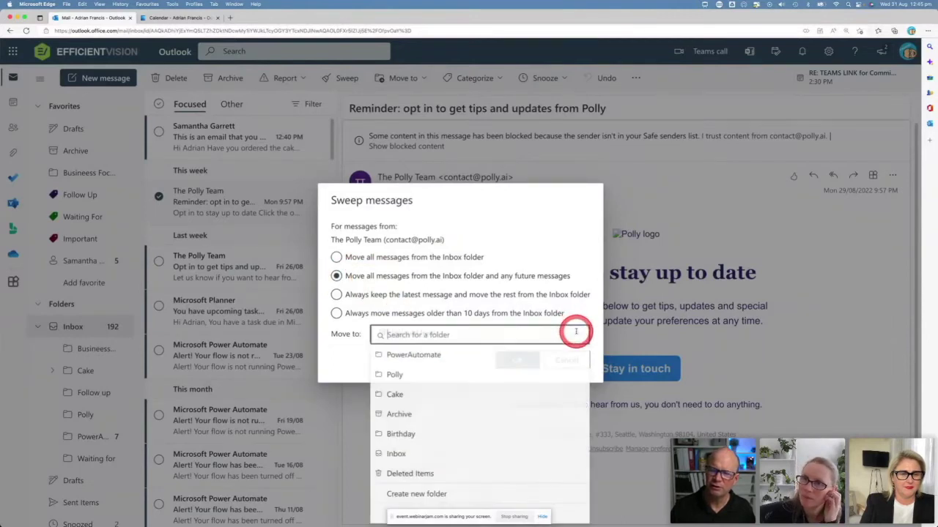
left_click(415, 376)
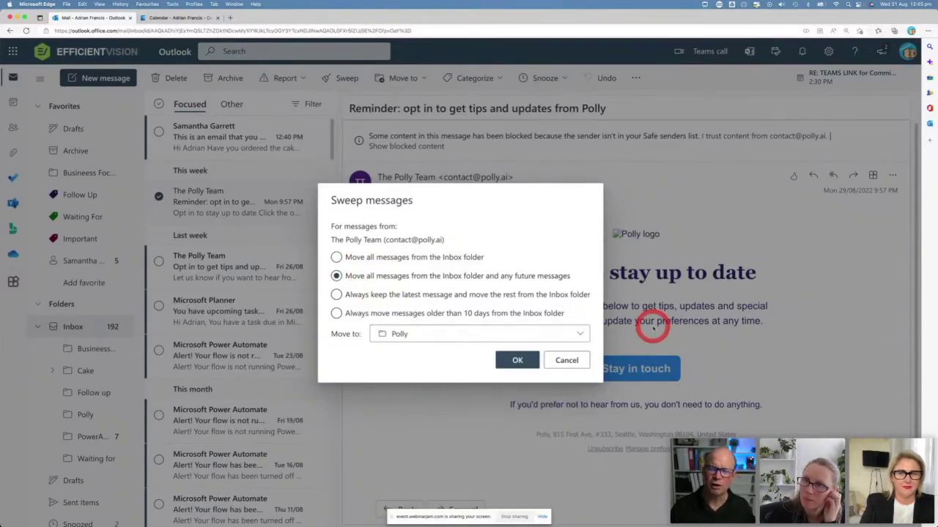
left_click(522, 361)
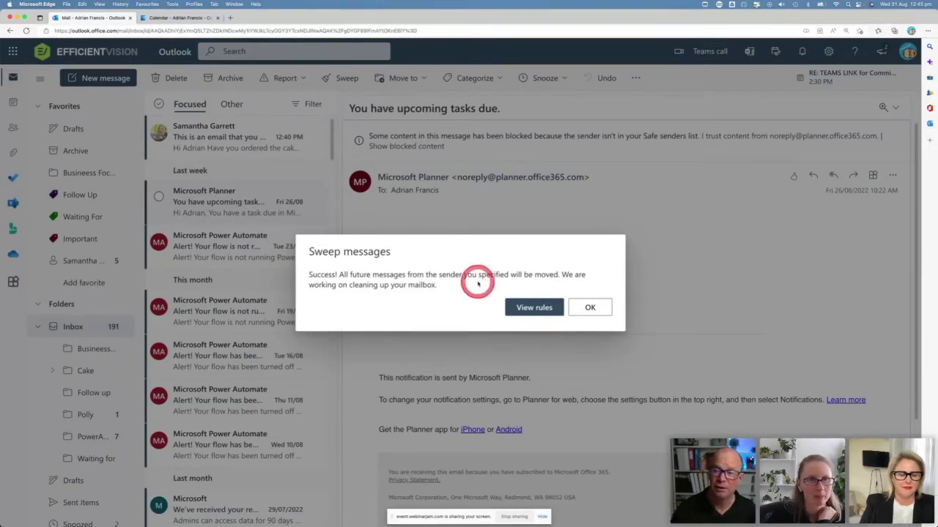
left_click(538, 308)
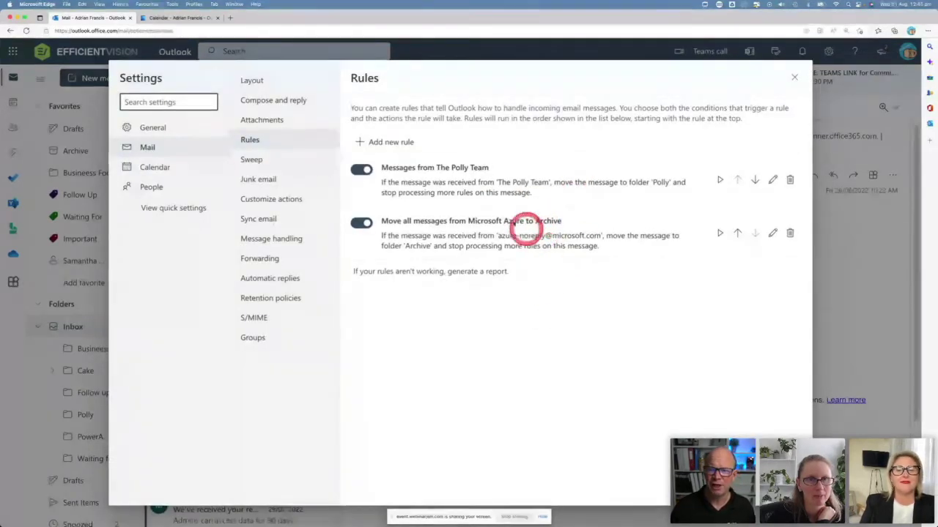
- Compare the Sweep and Rules pages in Mail settings, then close Settings
left_click(255, 160)
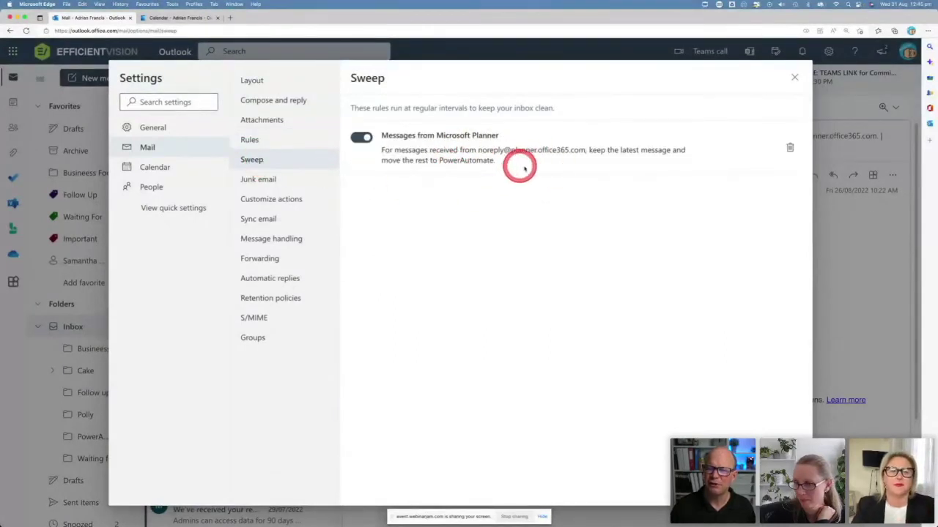
left_click(249, 141)
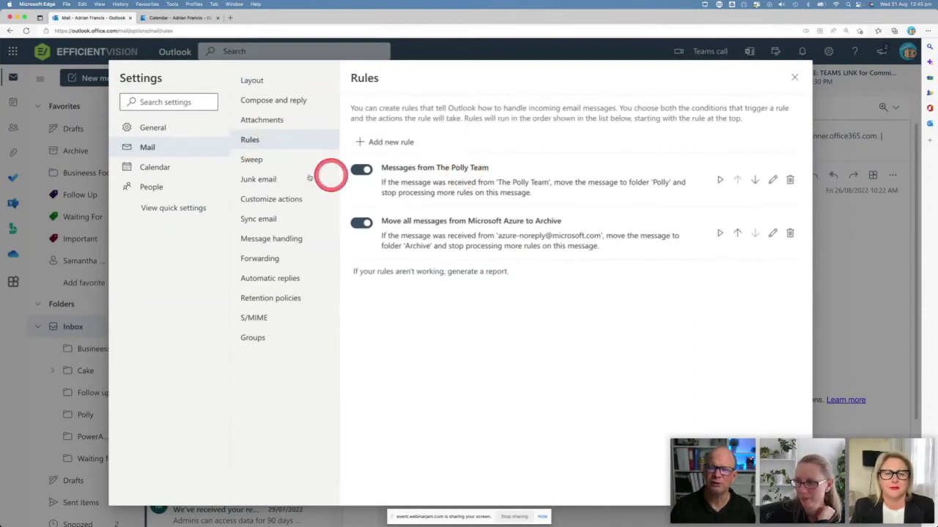
left_click(256, 158)
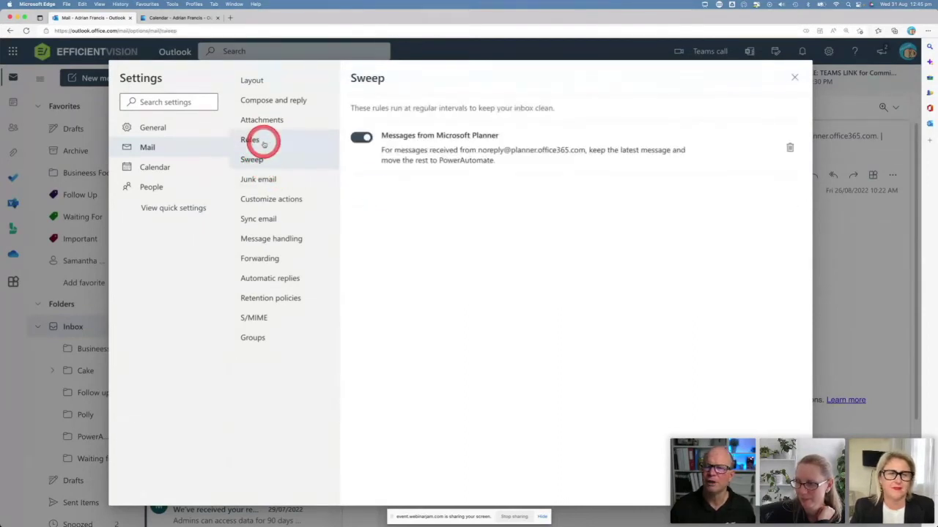
left_click(262, 142)
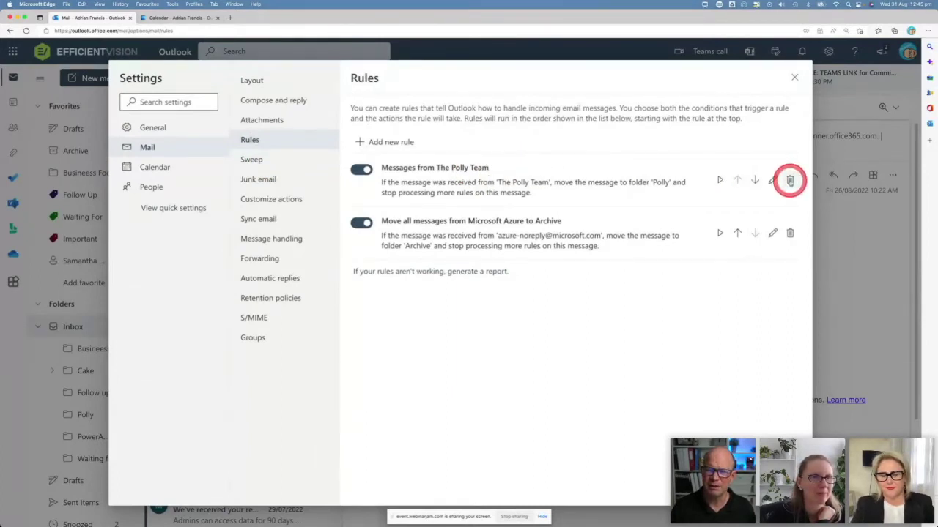
left_click(265, 159)
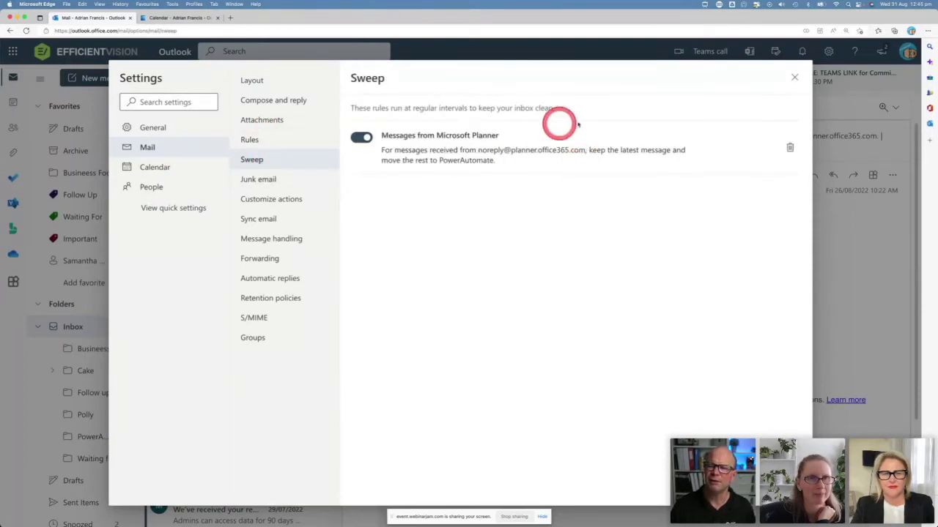
left_click(794, 76)
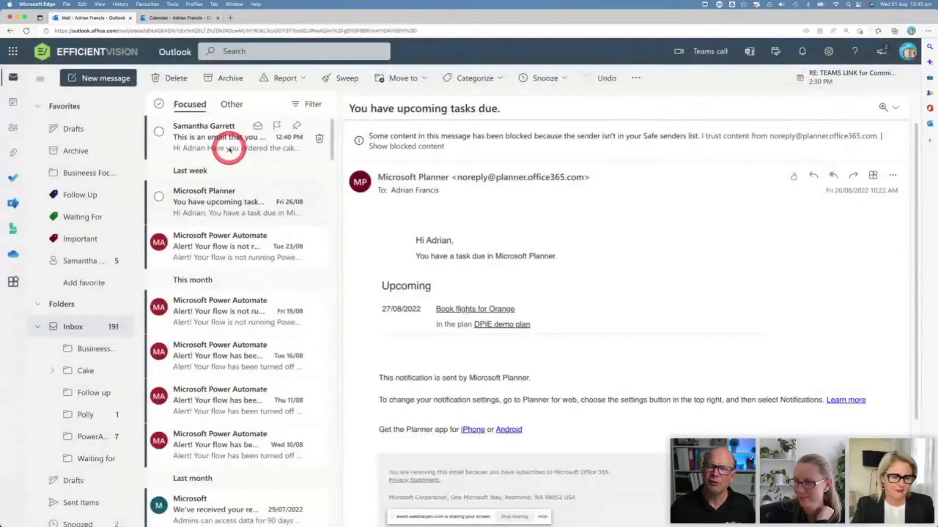
- Sweep all Microsoft Planner emails from the Inbox into Deleted Items
left_click(345, 79)
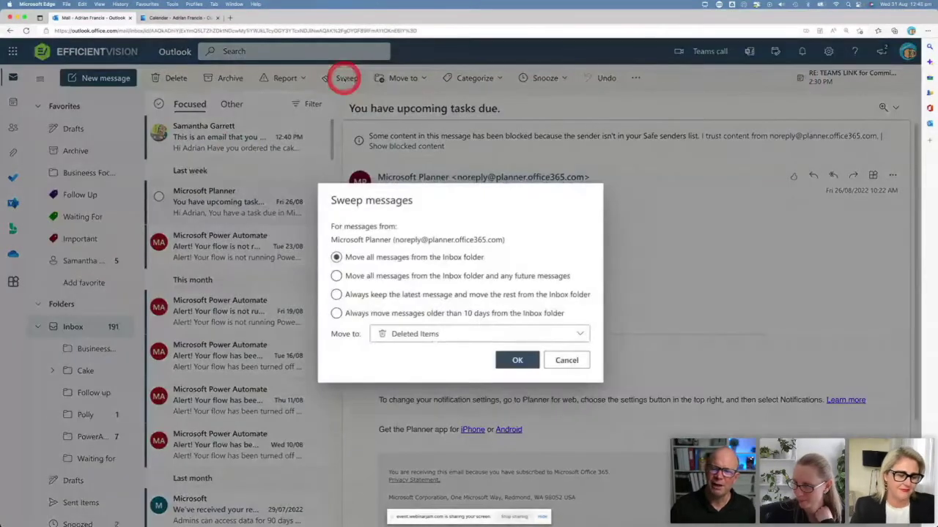
left_click(520, 359)
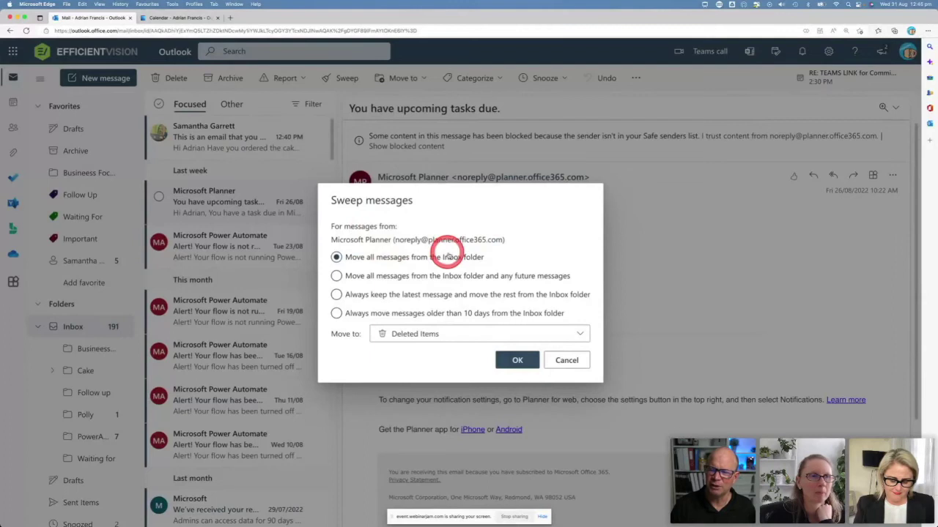
left_click(579, 334)
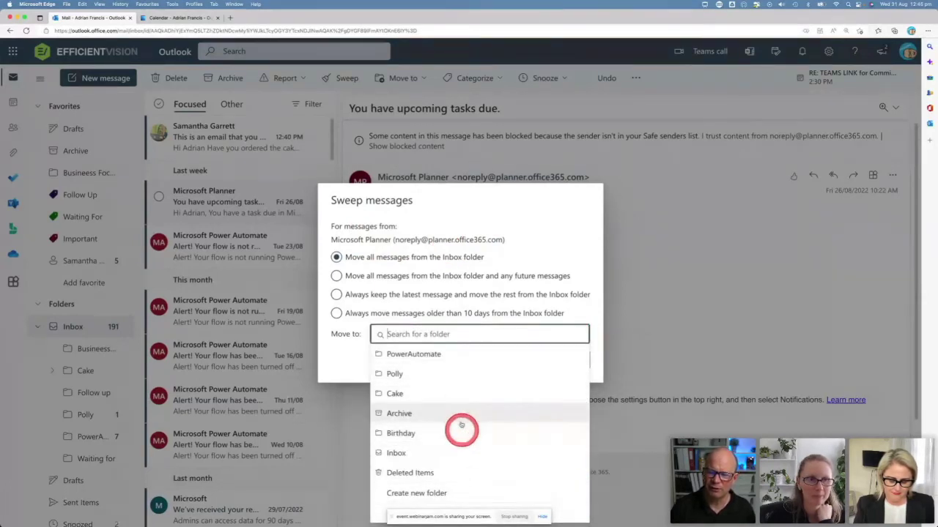
left_click(437, 472)
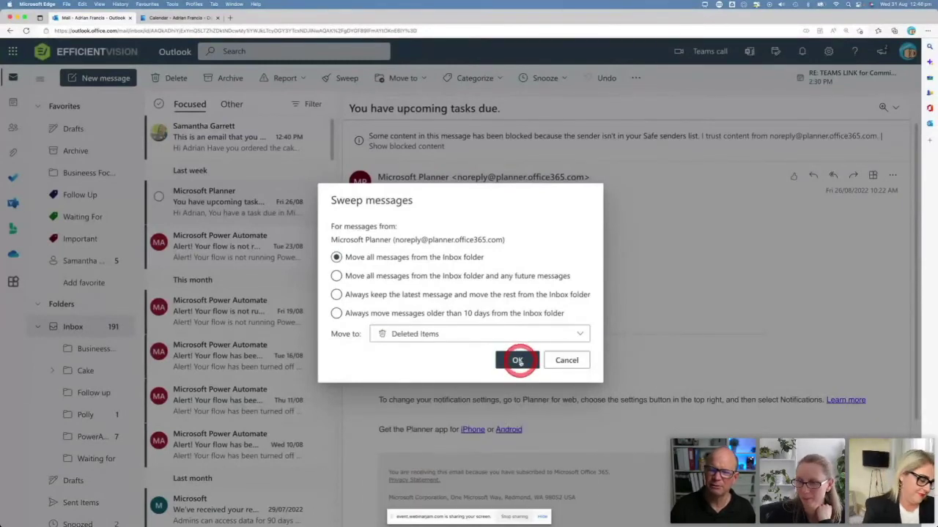
left_click(516, 361)
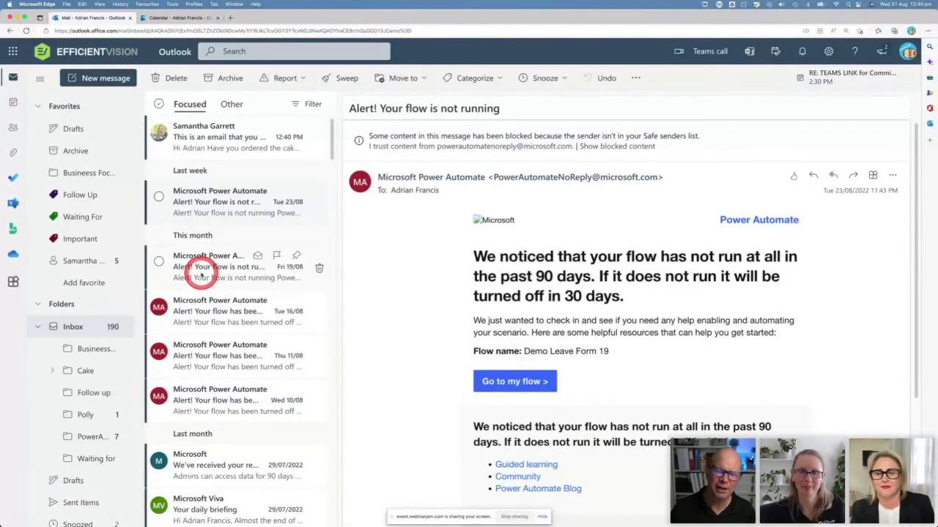
- Sweep current and future Microsoft Power Automate emails into the PowerAutomate folder
left_click(159, 261)
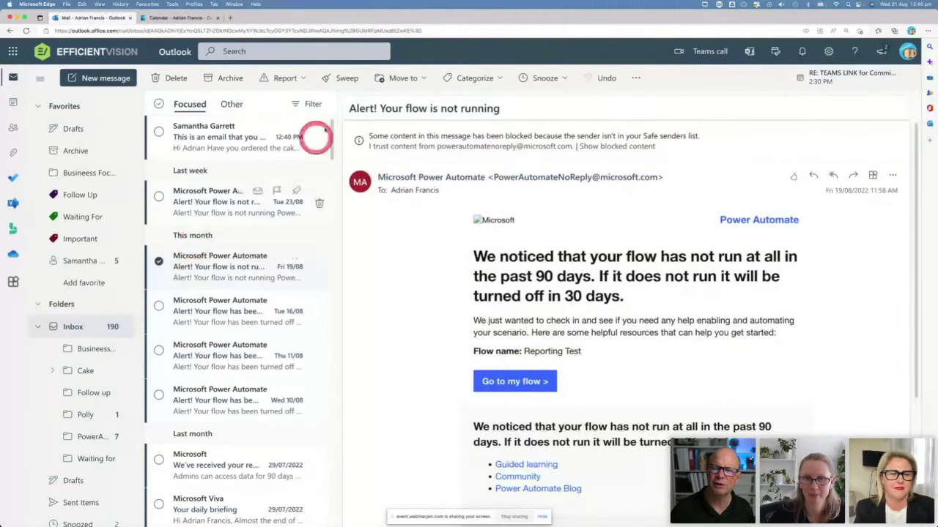
left_click(342, 79)
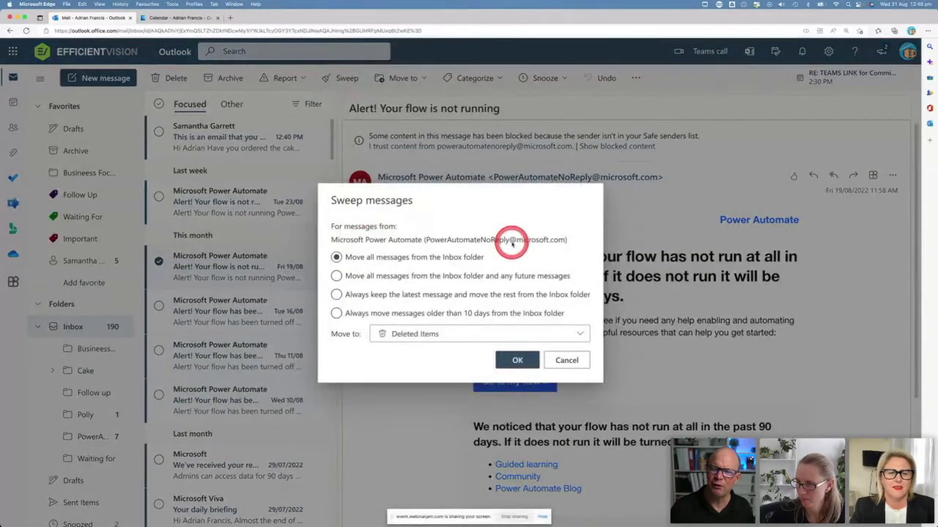
left_click(336, 276)
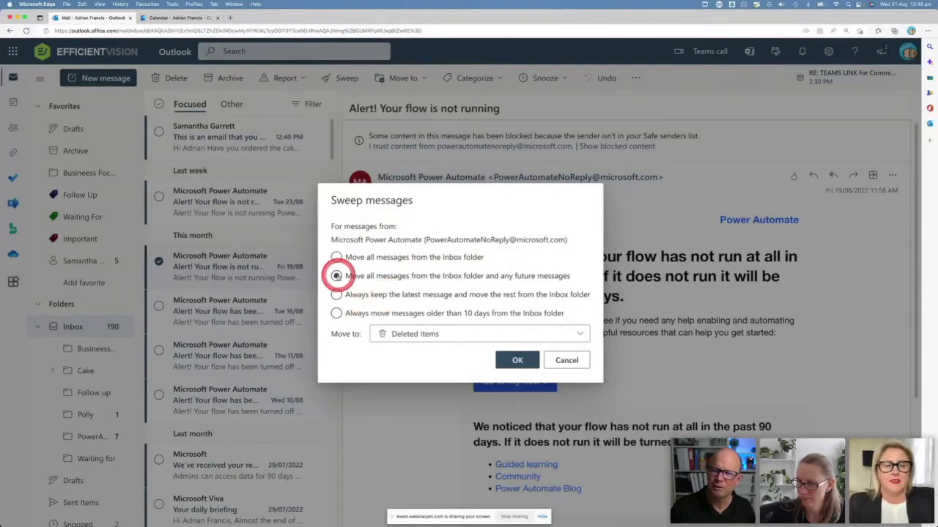
left_click(461, 338)
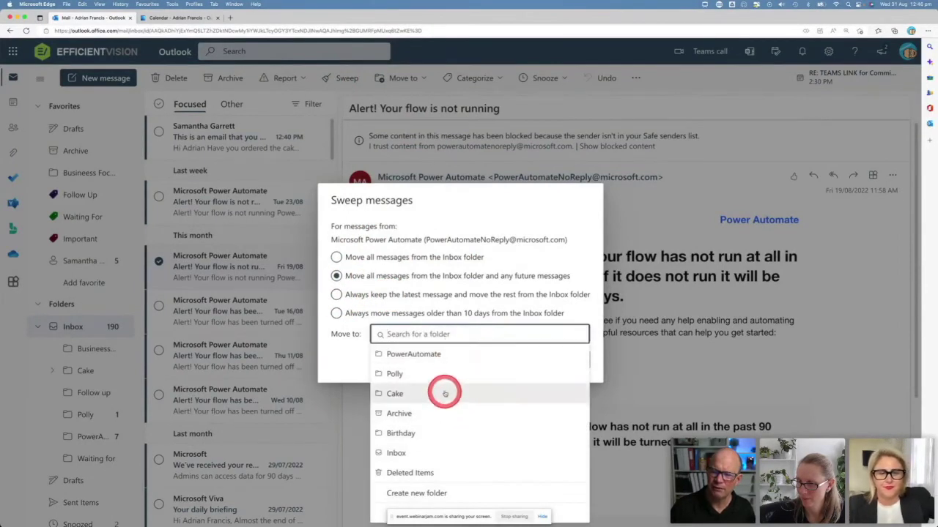
left_click(432, 355)
left_click(520, 359)
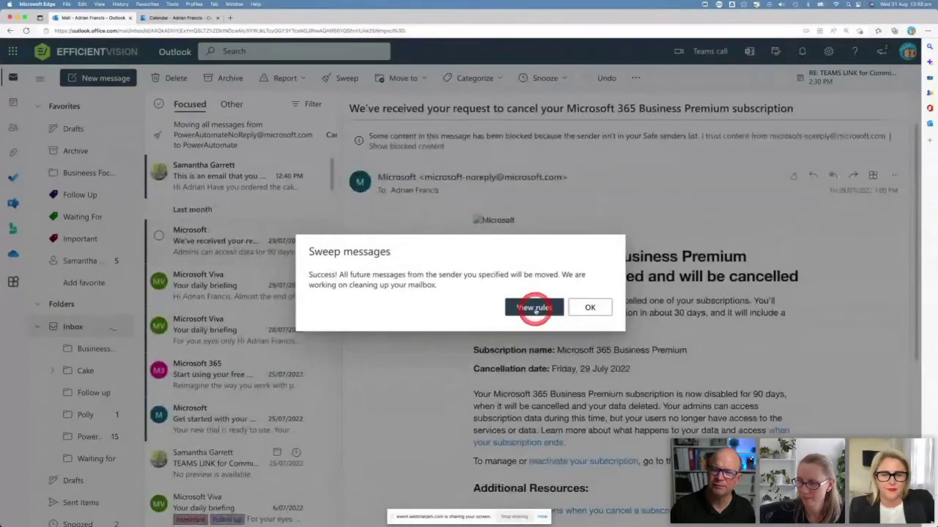
- Review the Sweep and Rules pages, close Settings, and open the Business Premium cancellation email
left_click(534, 307)
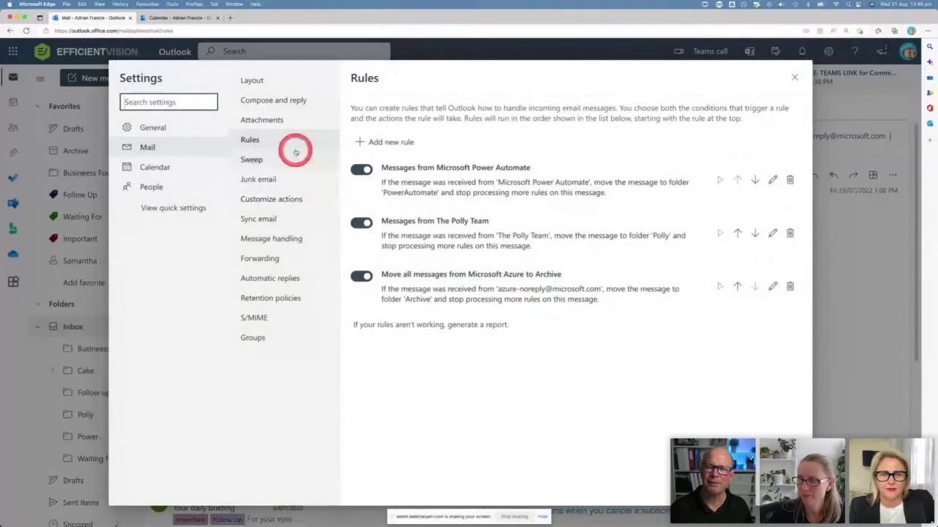
left_click(295, 159)
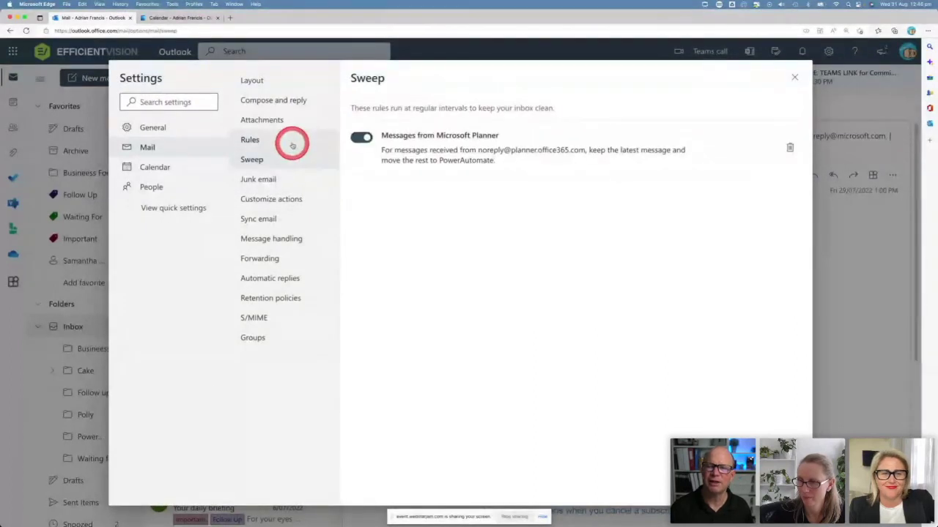
left_click(292, 145)
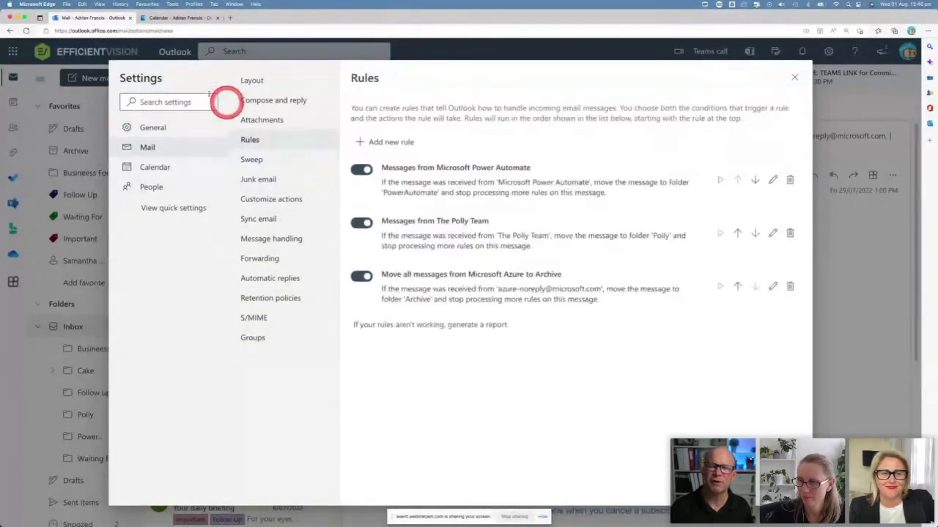
left_click(808, 79)
left_click(455, 262)
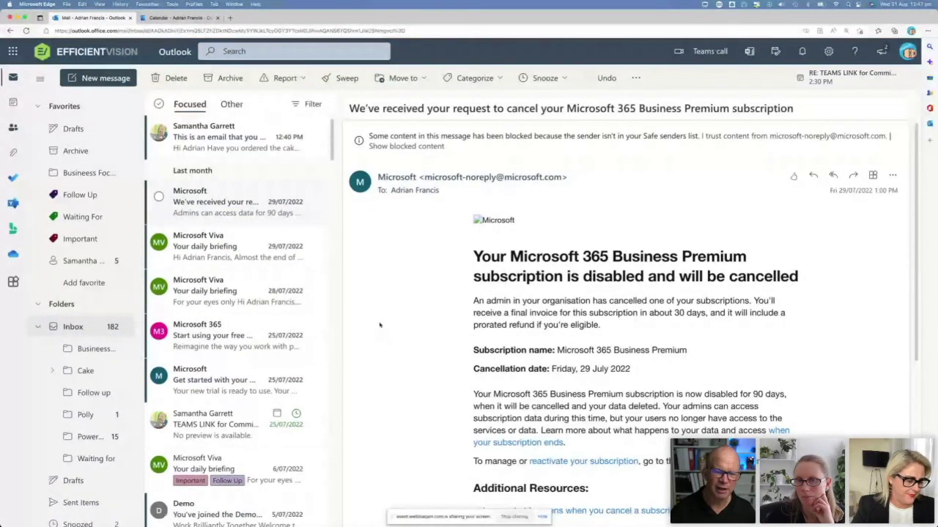
- Wait for the sweep to finish, leaving 15 messages in PowerAutomate and 182 in Inbox
left_click_drag(136, 383, 117, 435)
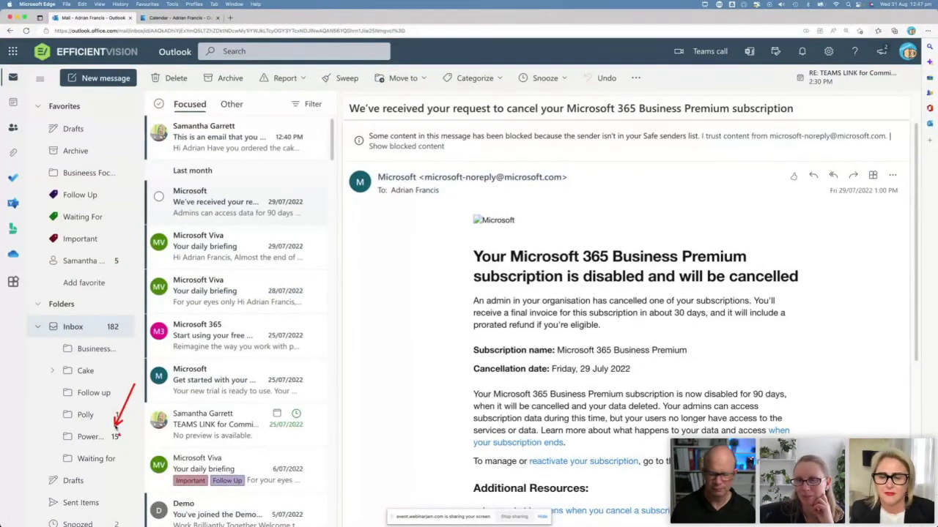